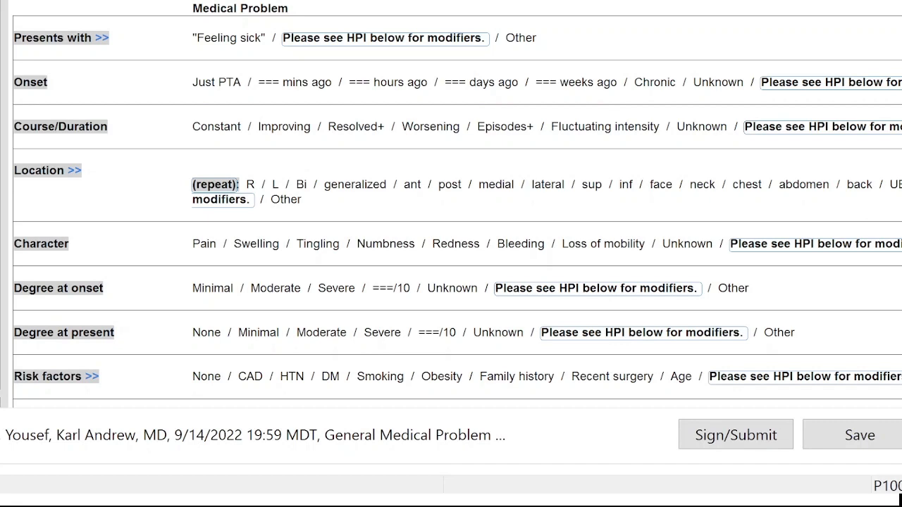
- Review the General Medical Problem note template from the presenting complaint through the addendum, including the prefilled history Notes block
scroll(451, 204, "down", 5)
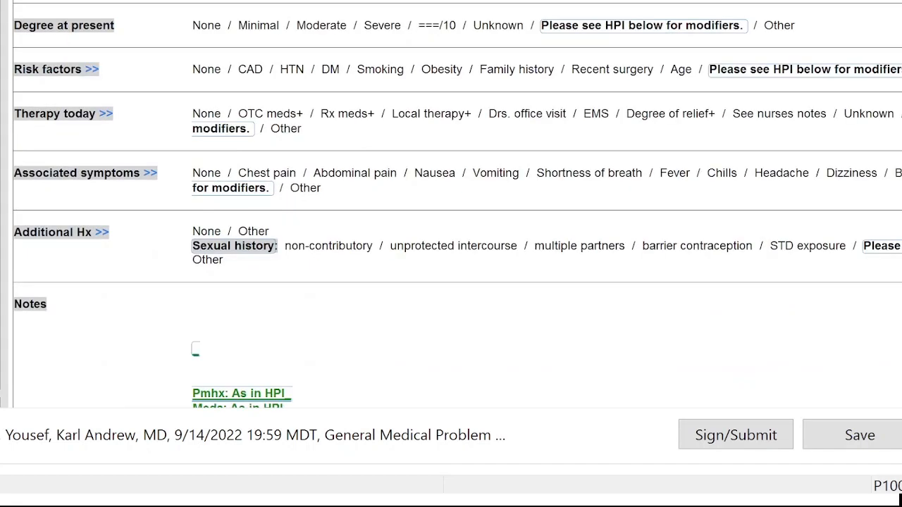
scroll(451, 204, "down", 2)
scroll(451, 204, "down", 3)
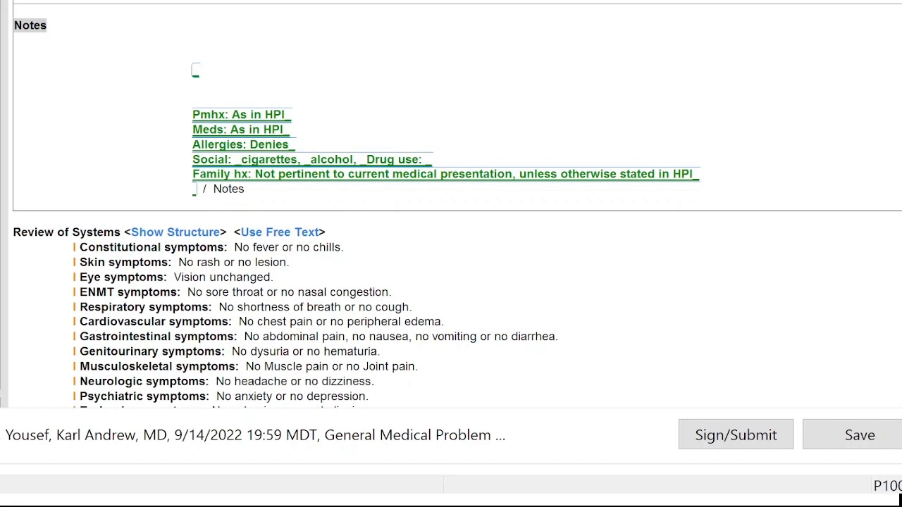
scroll(594, 125, "down", 3)
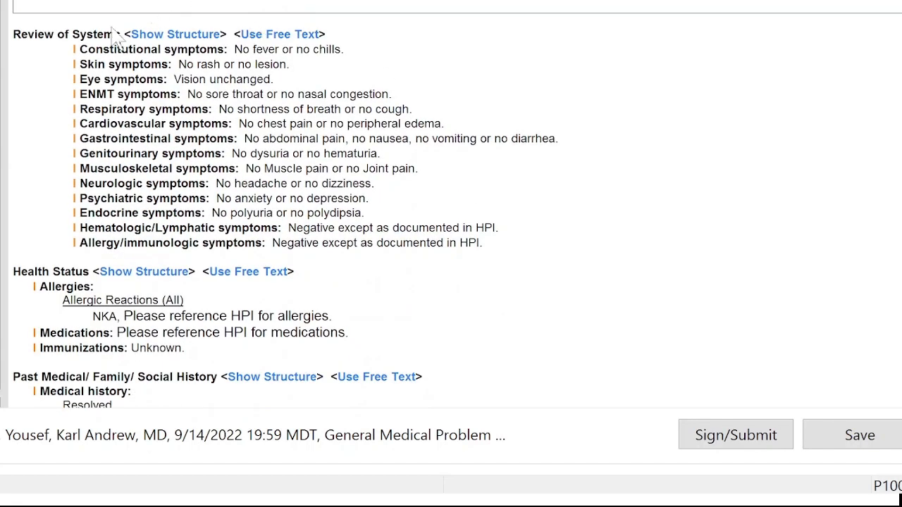
scroll(680, 70, "down", 5)
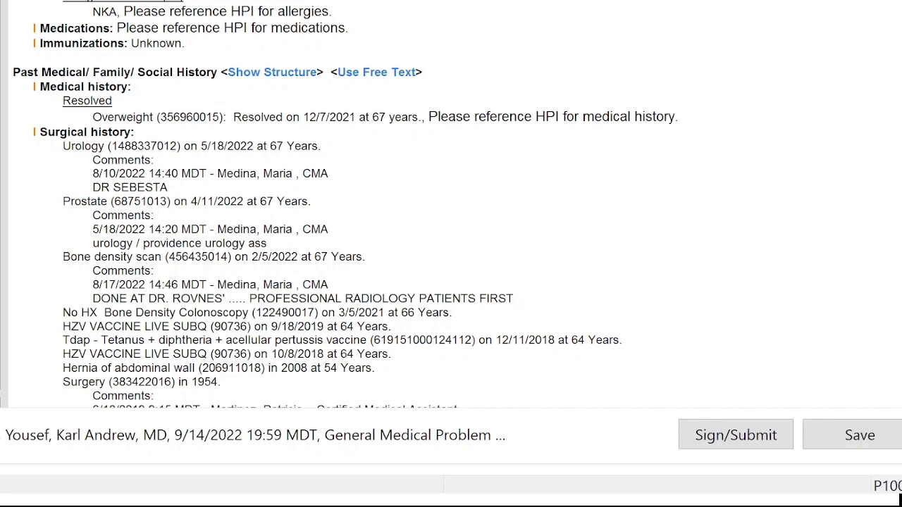
scroll(339, 204, "down", 8)
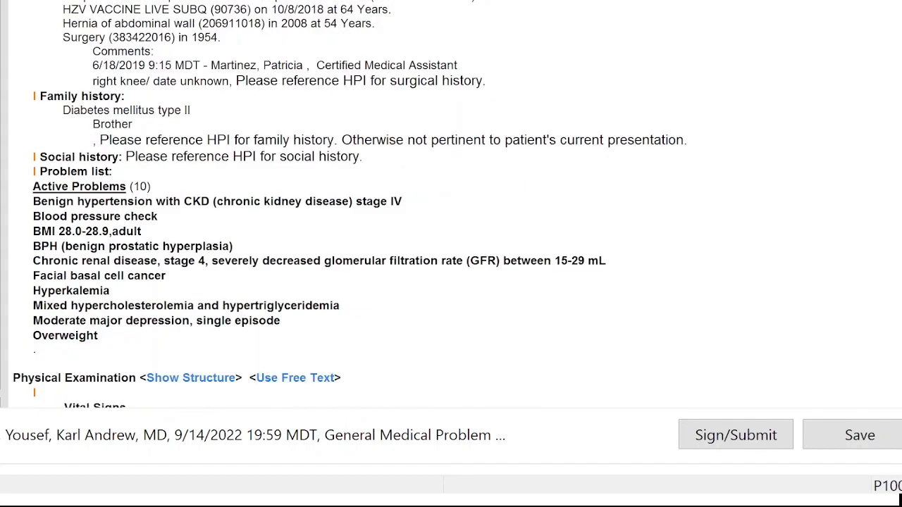
scroll(451, 205, "down", 2)
scroll(451, 205, "down", 6)
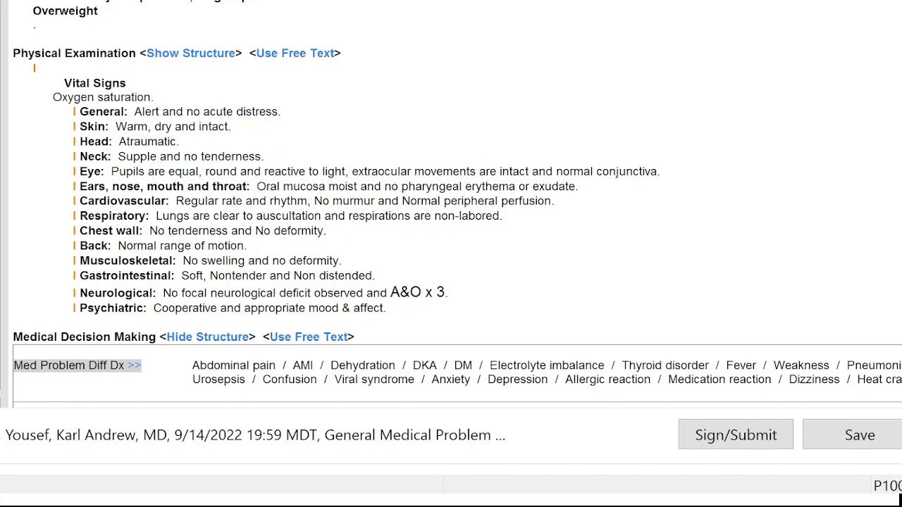
scroll(451, 204, "down", 10)
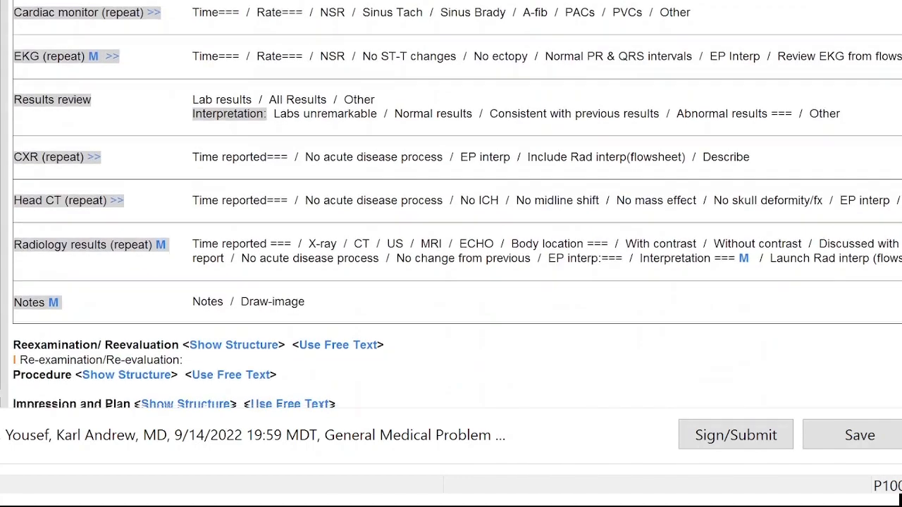
scroll(451, 205, "down", 3)
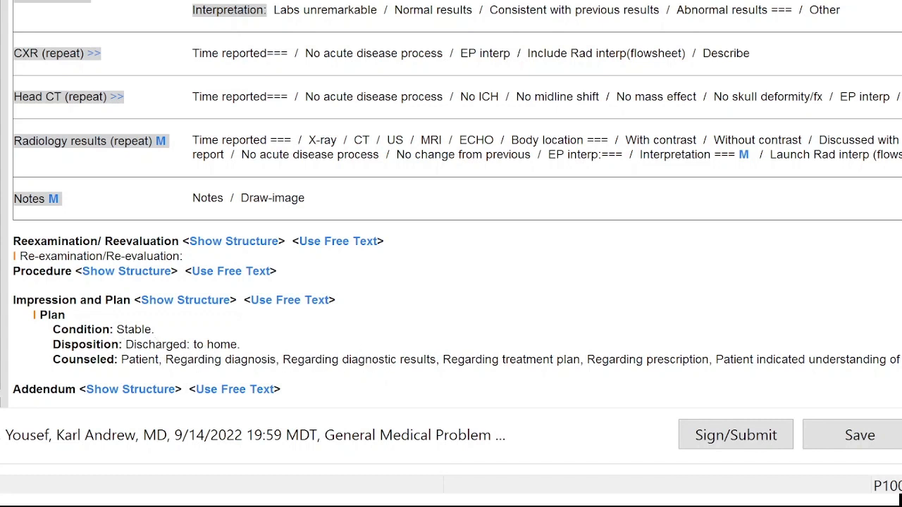
scroll(451, 205, "up", 1)
scroll(457, 203, "up", 20)
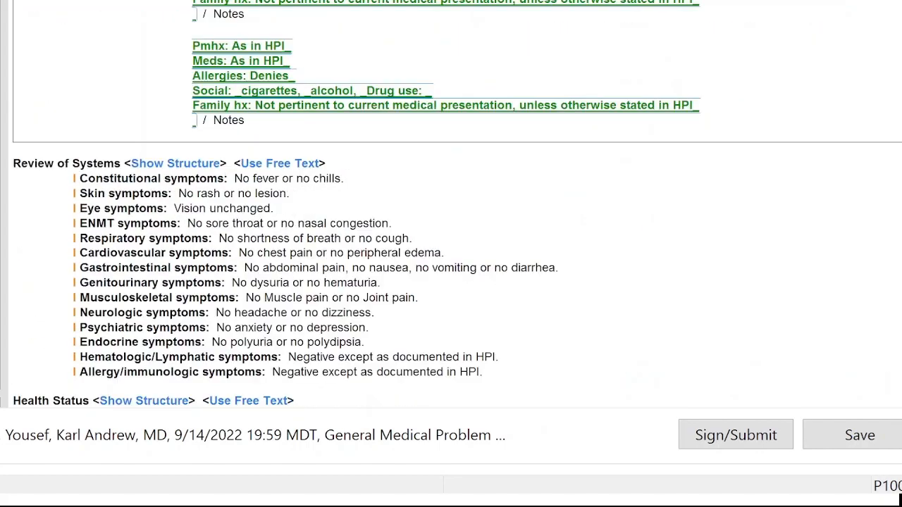
scroll(457, 205, "up", 2)
scroll(458, 205, "down", 15)
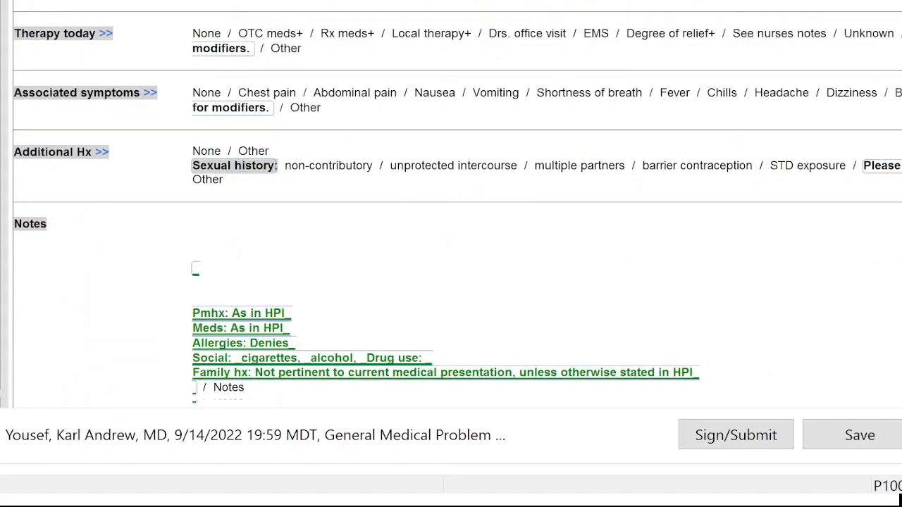
scroll(457, 205, "up", 1)
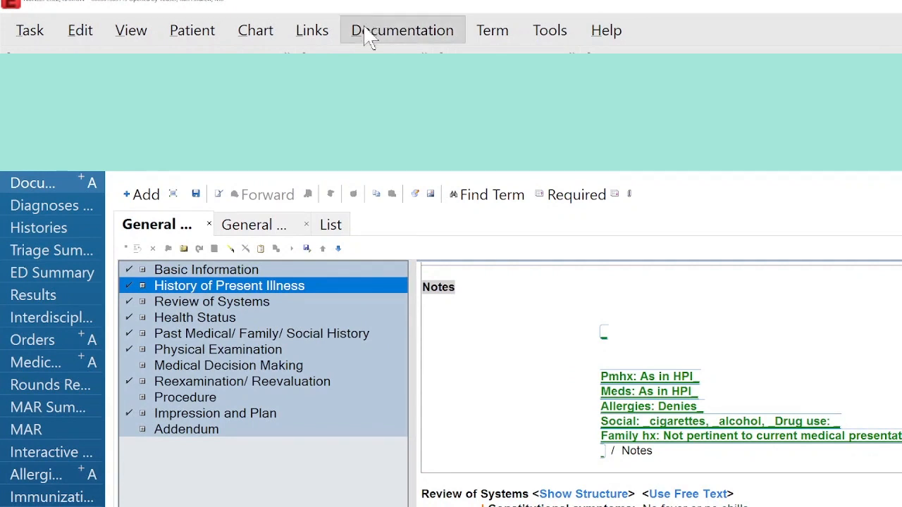
left_click(370, 39)
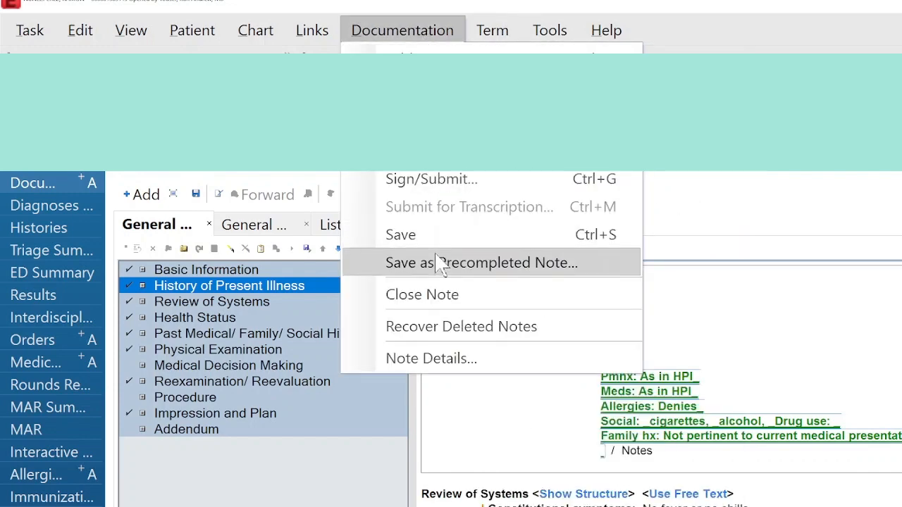
left_click(442, 265)
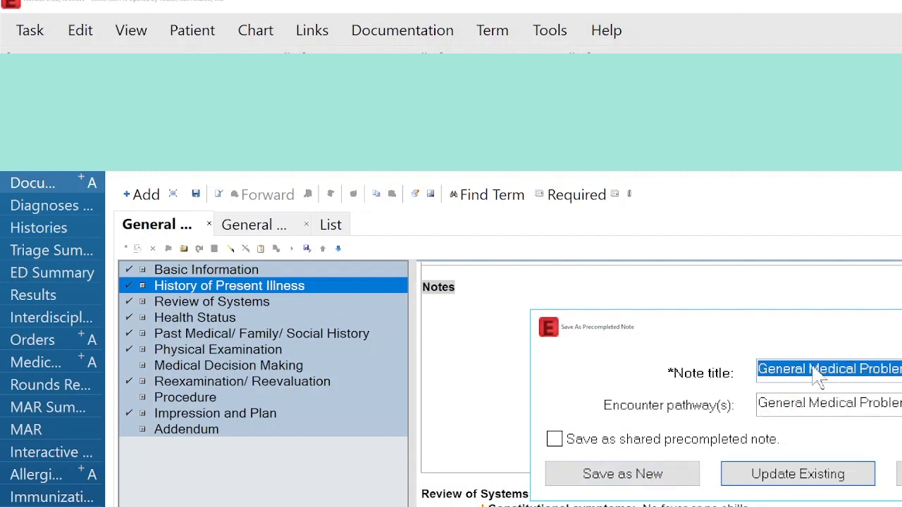
left_click(900, 474)
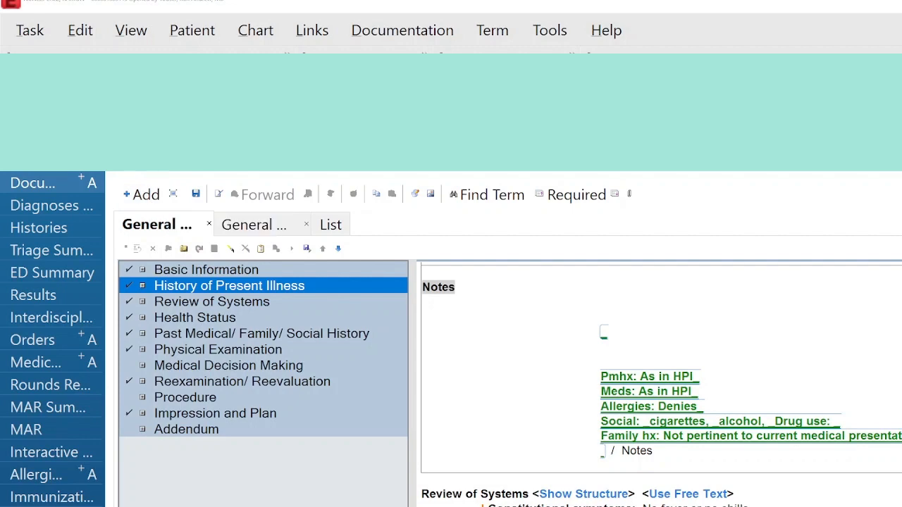
- Add a new ED Note-Physician/Provider note from the precompleted General Medical Problem template, accepting the chart data to include
left_click(141, 194)
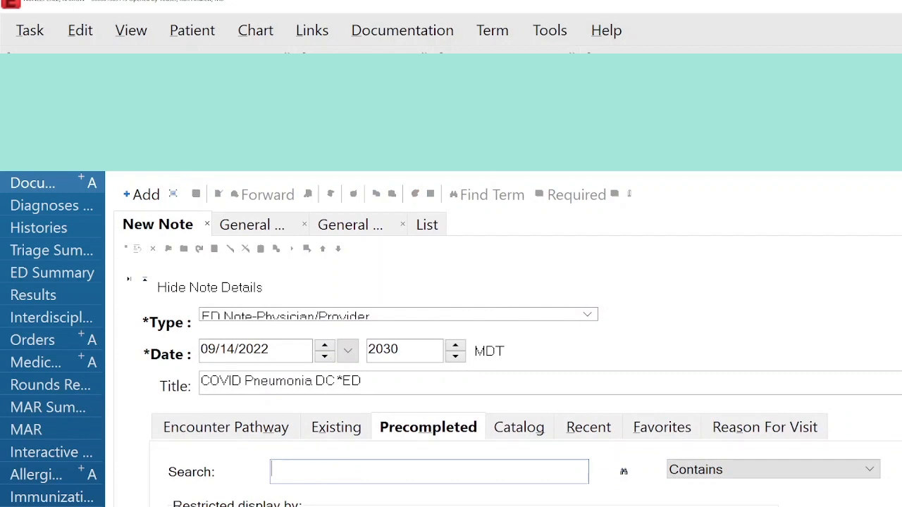
key("Down")
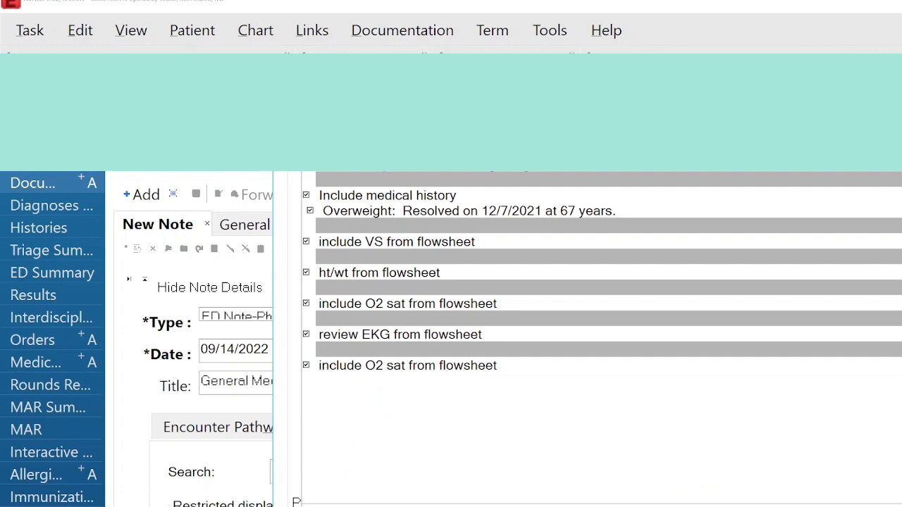
key("Return")
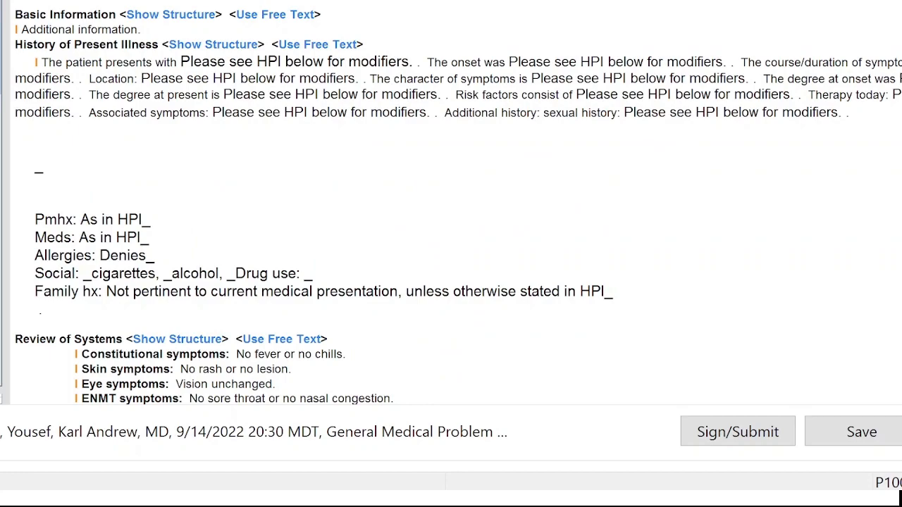
- Complete the new note's HPI free text with placeholder entries for past history, complaint, duration, course and onset
scroll(345, 203, "down", 15)
scroll(345, 203, "down", 8)
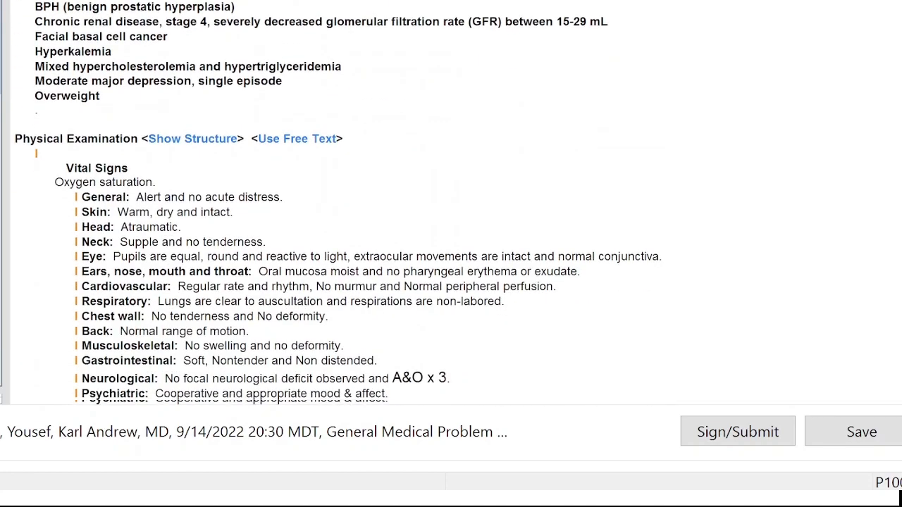
scroll(346, 203, "up", 13)
scroll(298, 209, "up", 10)
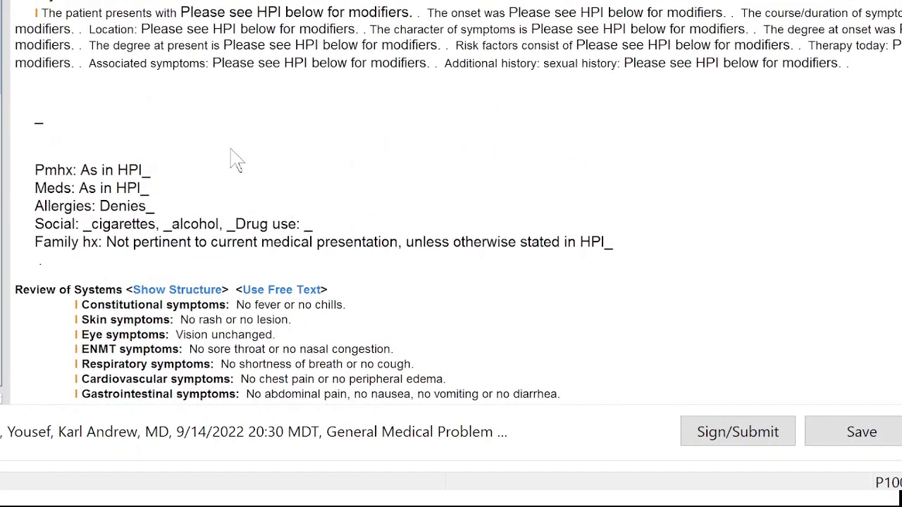
left_click(131, 148)
left_click(263, 86)
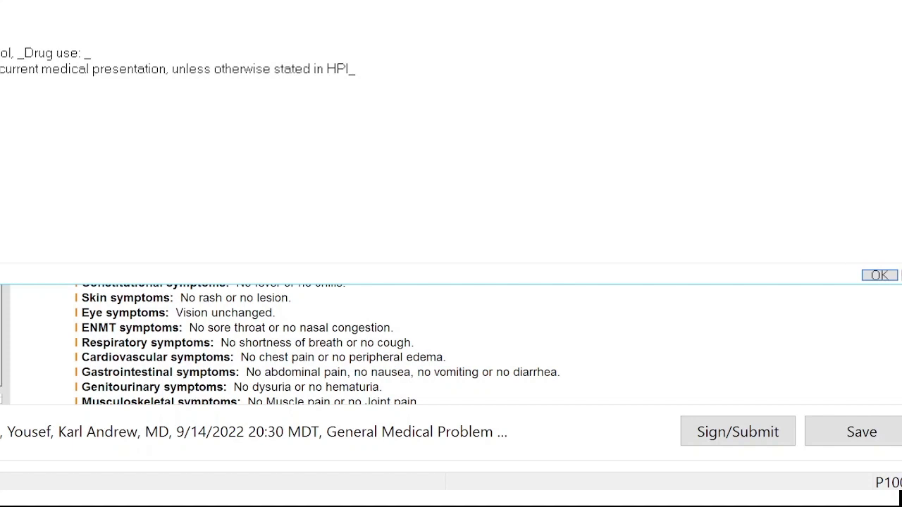
left_click_drag(528, 0, 713, 0)
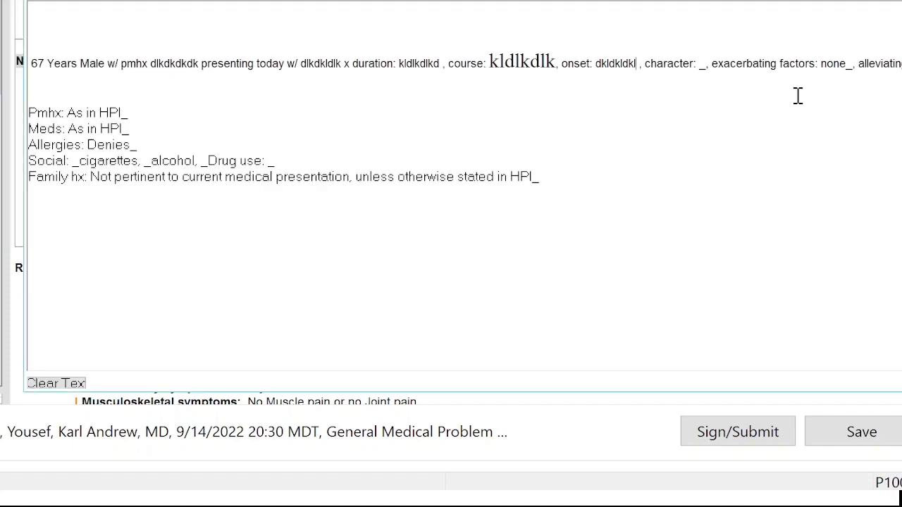
left_click(901, 383)
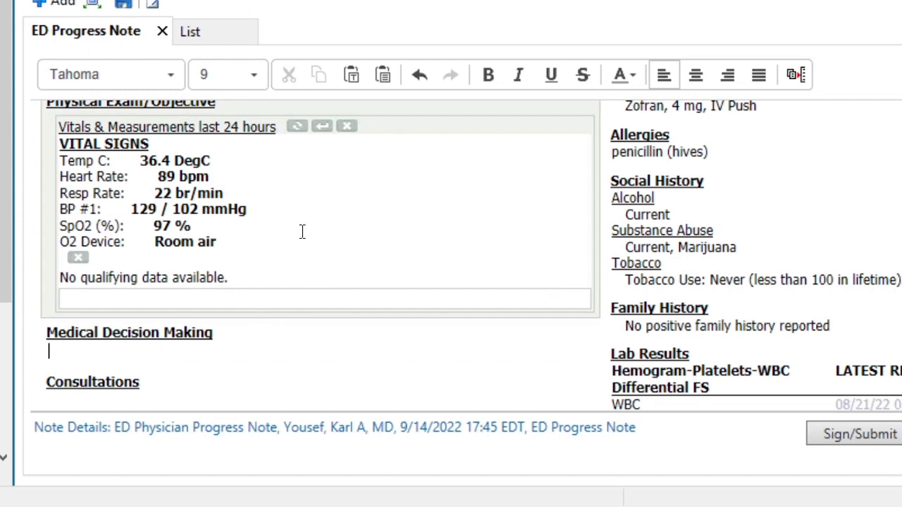
- Examine the ED Progress Note's sections from the physical exam and Medical Decision Making down to Patient Education and Follow Up
scroll(302, 232, "down", 3)
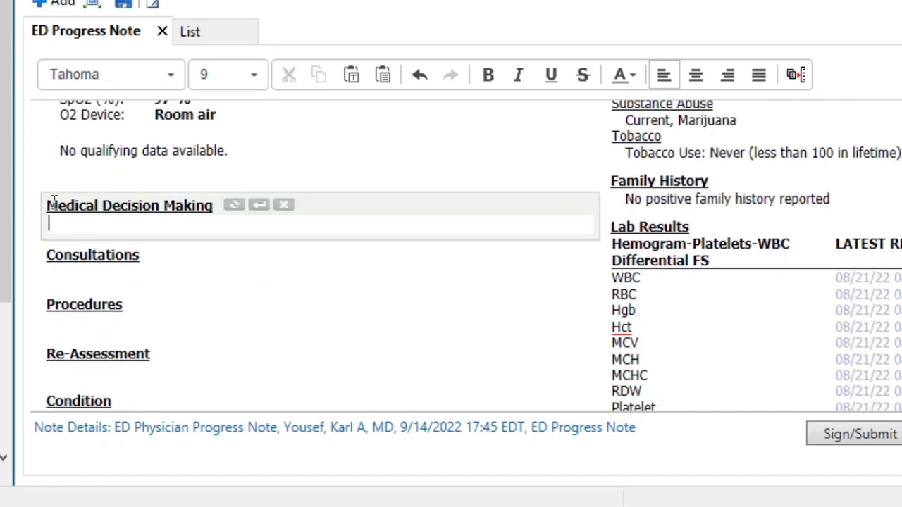
left_click_drag(46, 205, 74, 206)
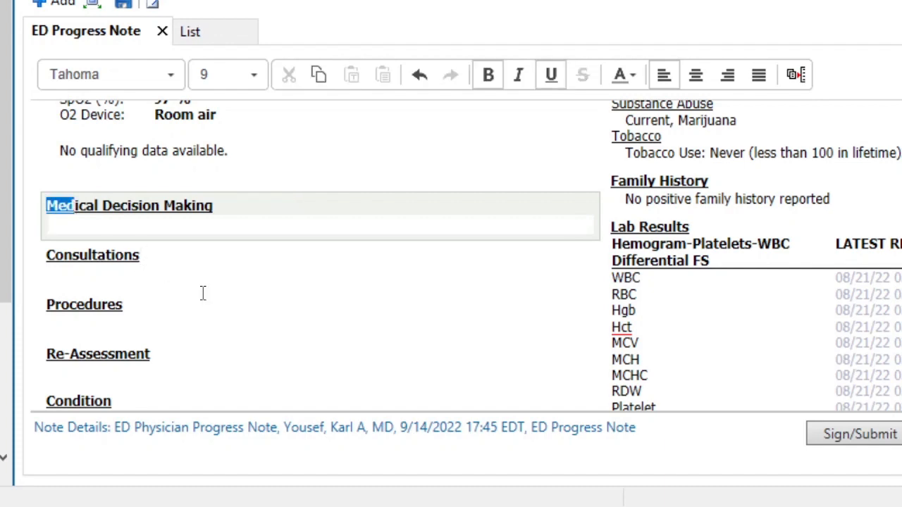
scroll(202, 293, "down", 6)
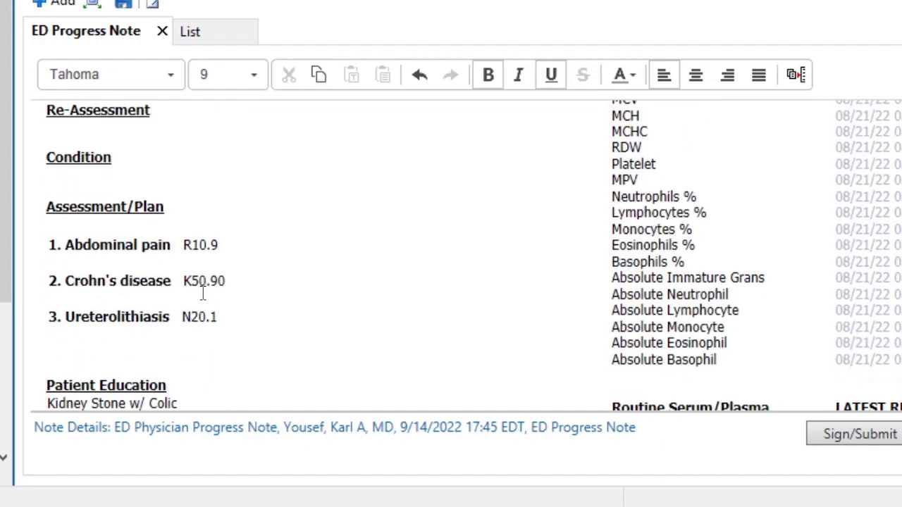
scroll(202, 294, "up", 4)
scroll(202, 293, "up", 1)
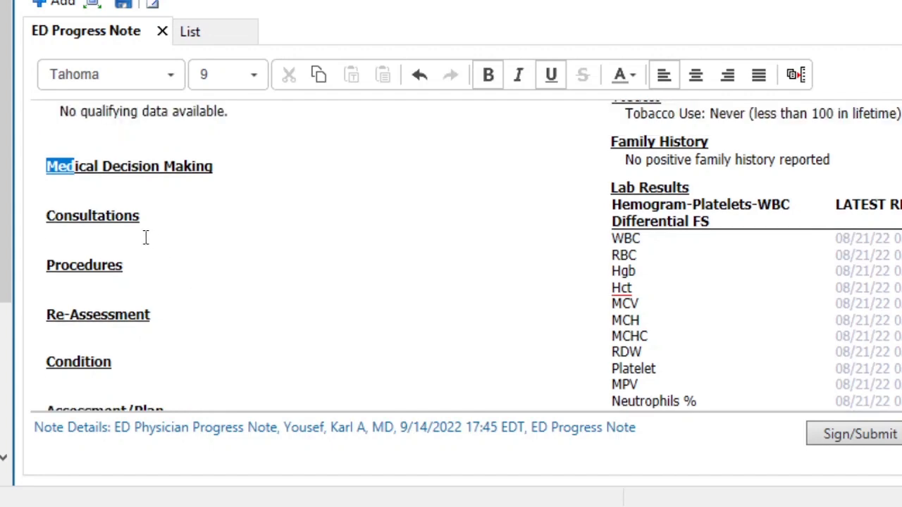
scroll(127, 357, "down", 1)
scroll(127, 352, "down", 14)
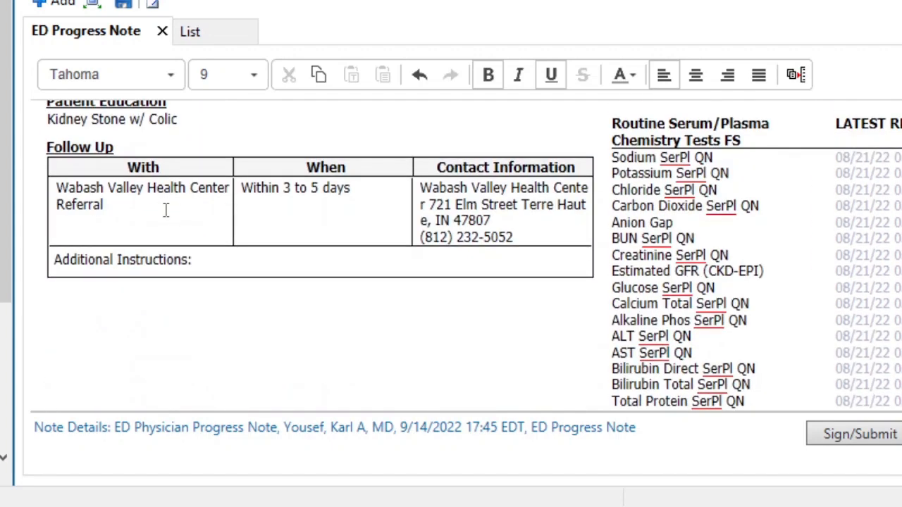
scroll(165, 209, "up", 2)
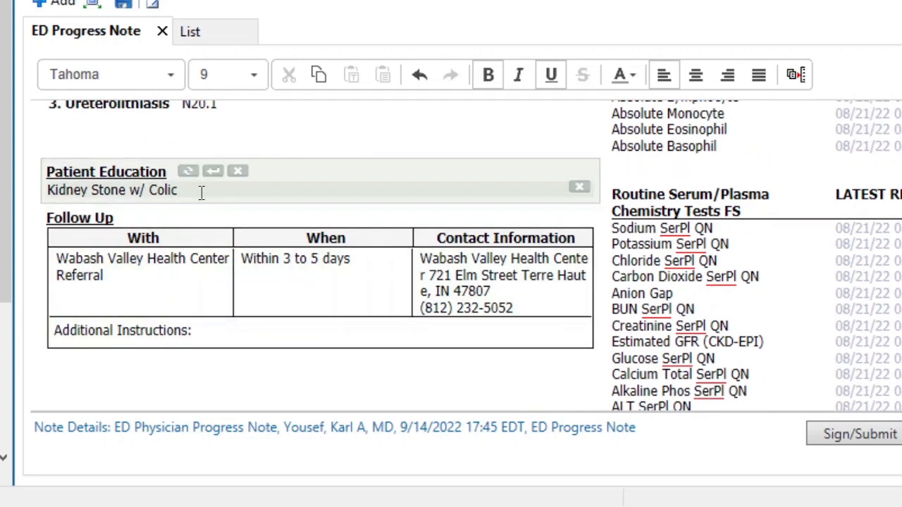
- Remove the Assessment/Plan, Condition, Re-Assessment and all other main-column sections below Basic Information from the ED Progress Note
scroll(203, 189, "up", 6)
mouse_move(171, 236)
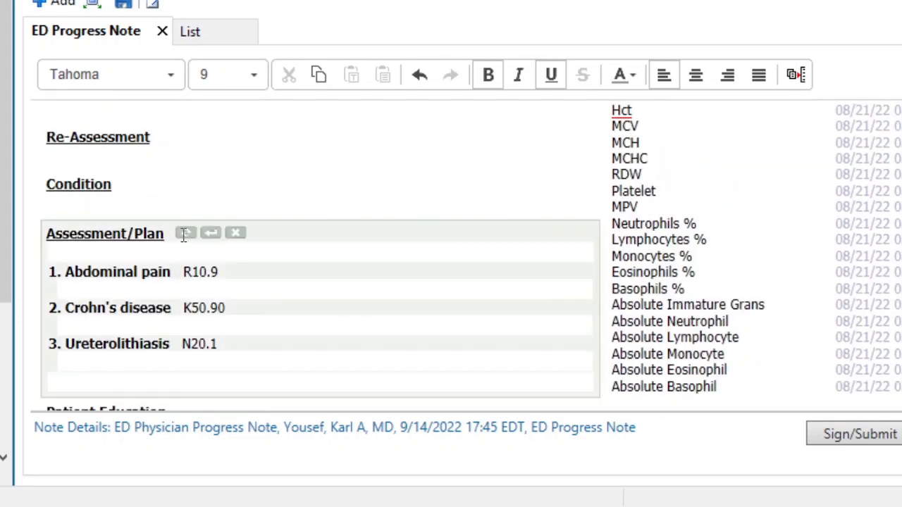
left_click(234, 234)
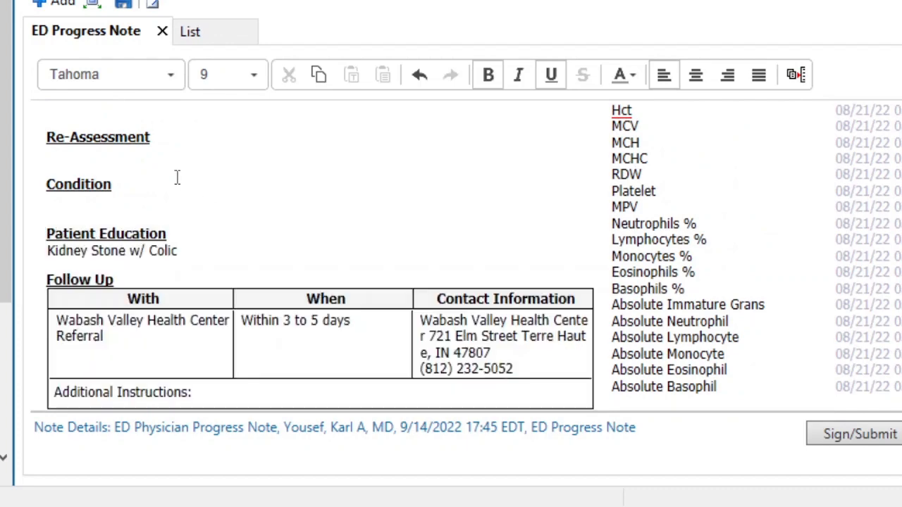
left_click(183, 184)
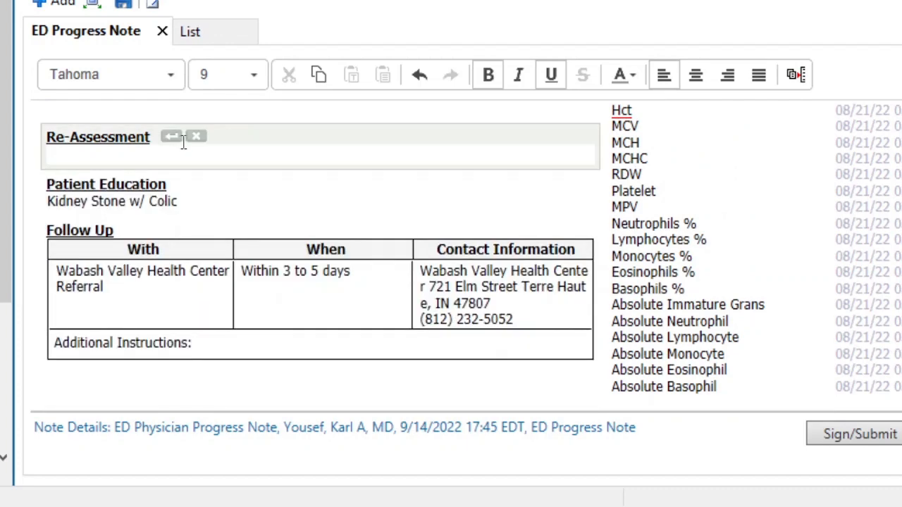
left_click(196, 137)
scroll(208, 203, "up", 5)
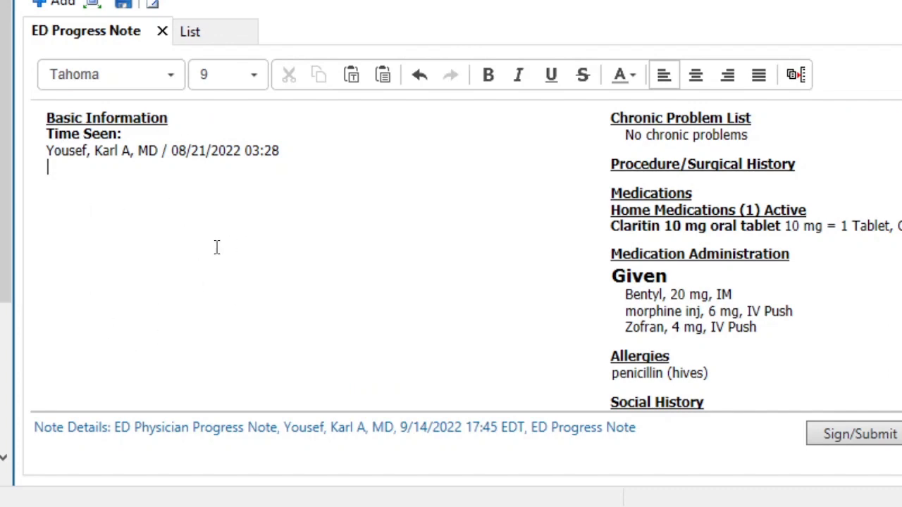
- Insert the .notewhole auto-text phrase below the Basic Information section of the ED Progress Note
scroll(216, 247, "down", 6)
scroll(217, 246, "down", 3)
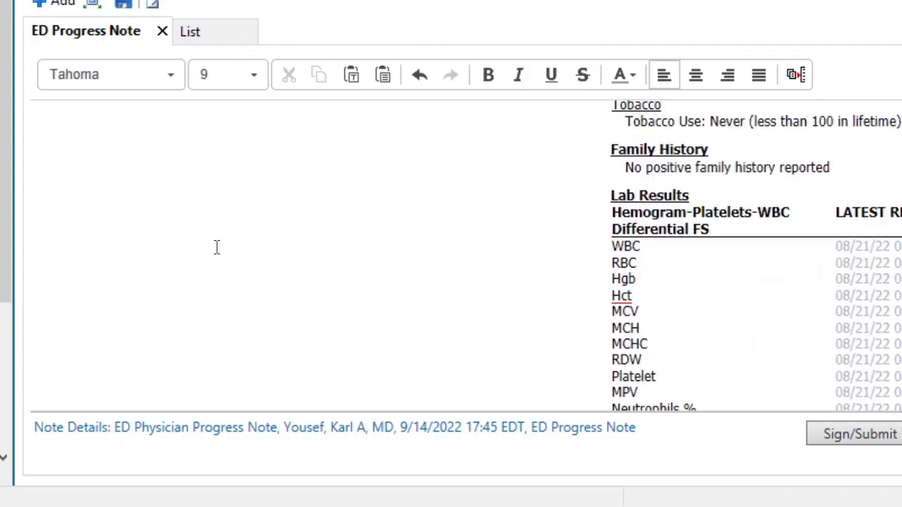
scroll(216, 246, "up", 6)
scroll(217, 247, "up", 3)
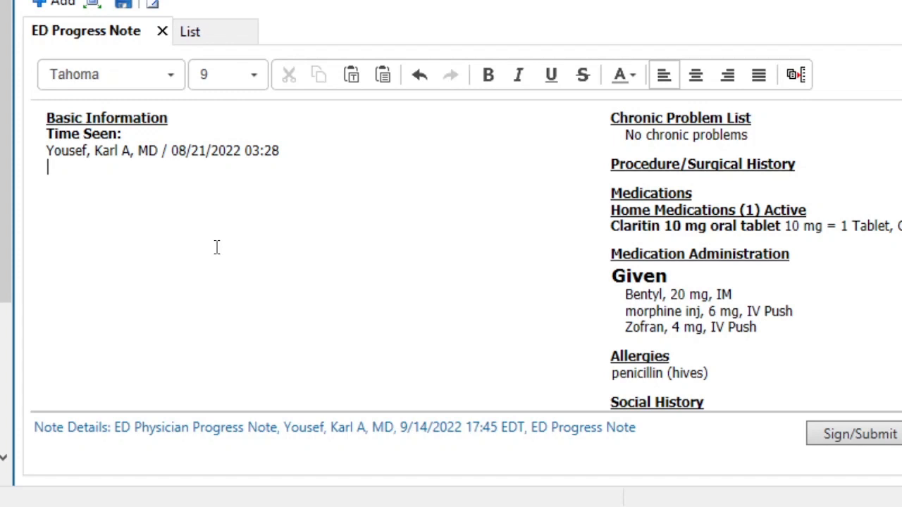
type(".hpi")
key("BackSpace")
key("BackSpace")
key("BackSpace")
type("not")
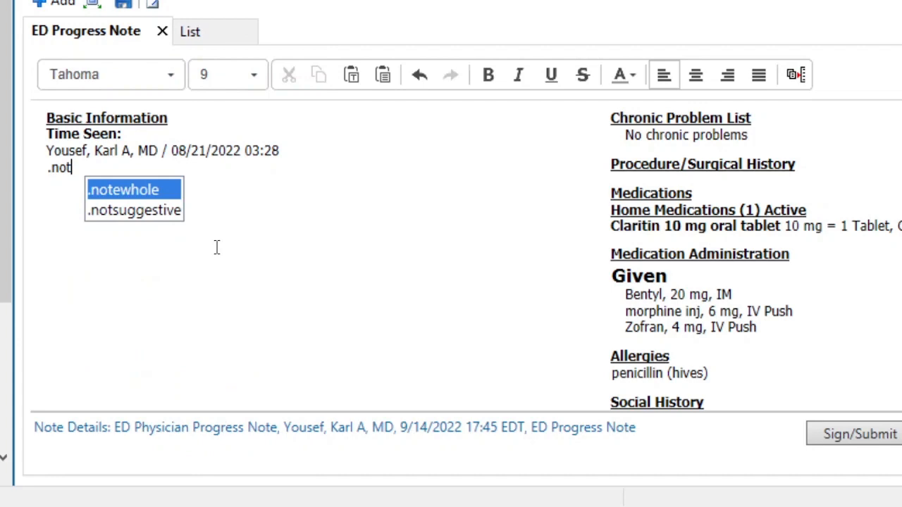
key("Return")
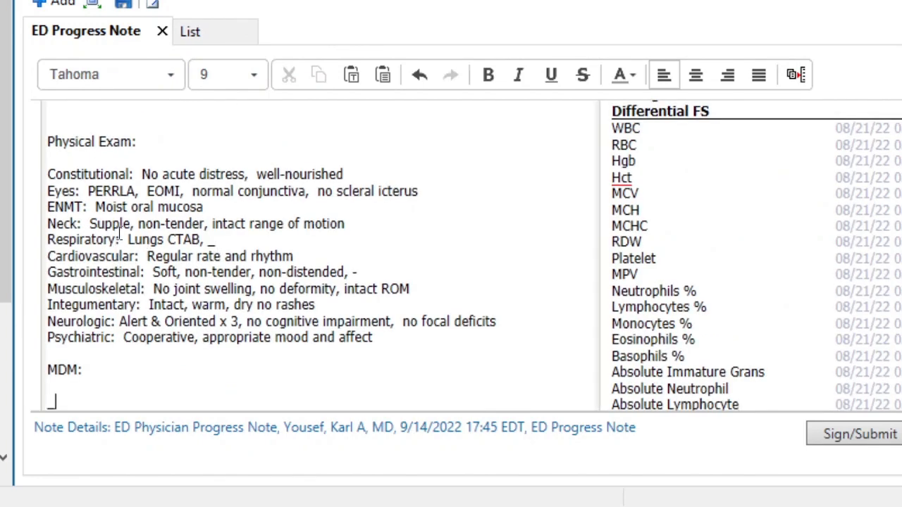
- Replace the blank placeholder under the HPI heading with the .hpi auto-text phrase
scroll(121, 237, "up", 3)
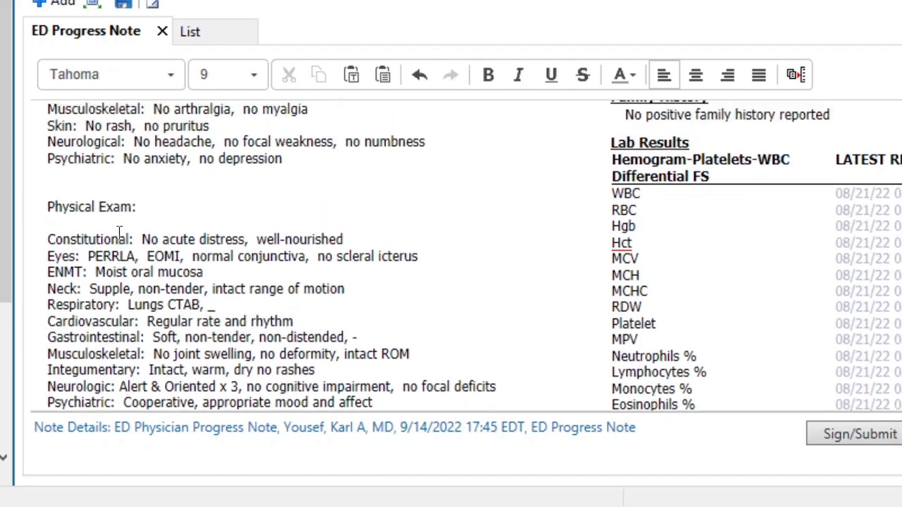
scroll(121, 234, "up", 5)
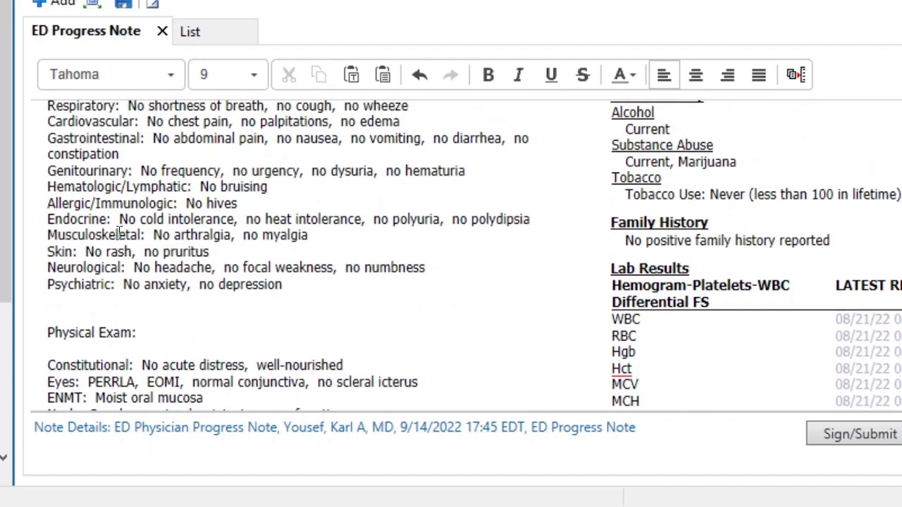
scroll(122, 237, "up", 5)
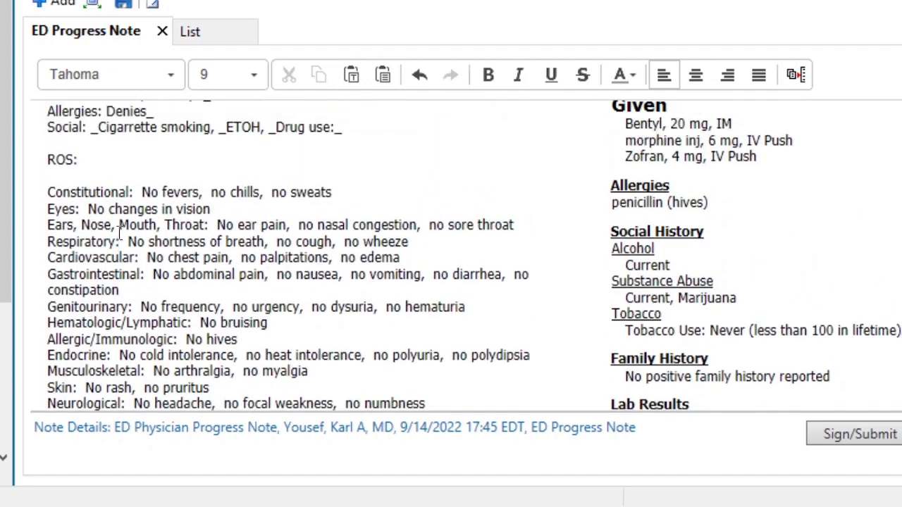
scroll(119, 236, "up", 2)
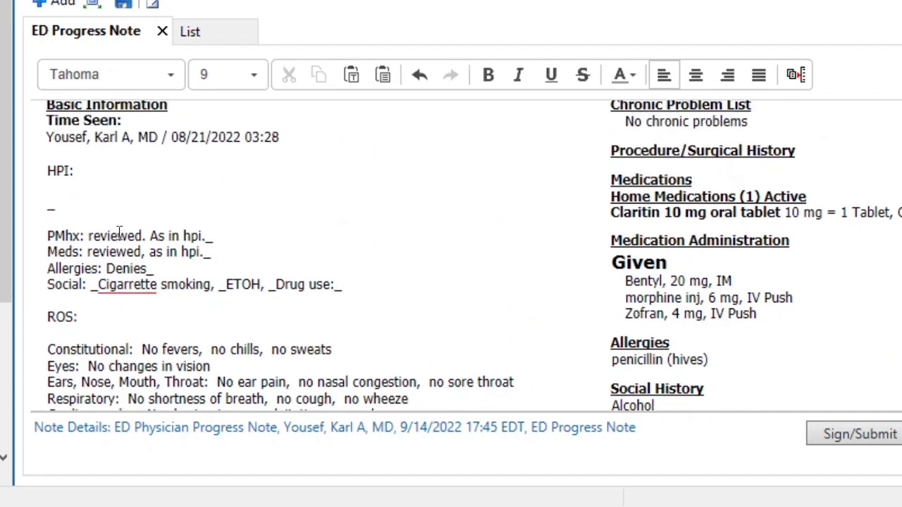
scroll(119, 232, "up", 1)
left_click(57, 139)
key("F3")
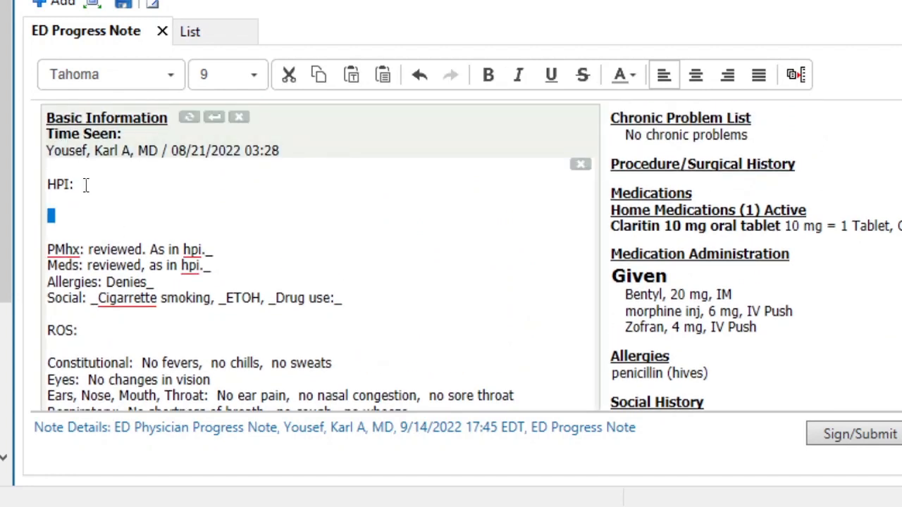
type(".hpi")
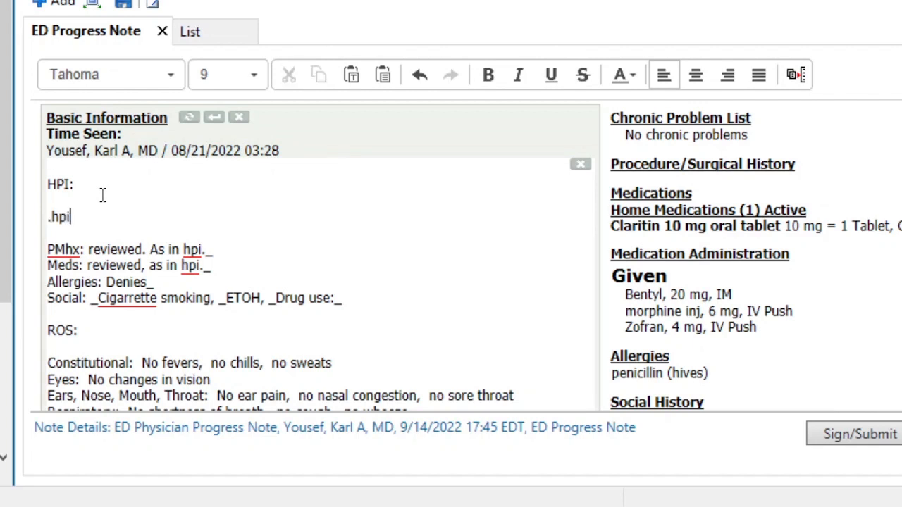
key("Return")
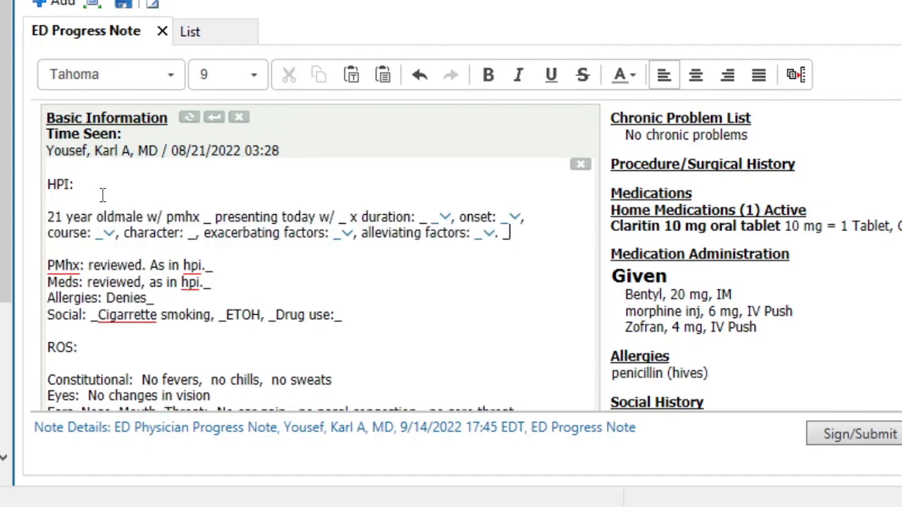
- Fill the pmhx placeholder in the HPI sentence with "NONE, NOt taking meds"
left_click(103, 195)
key("F3")
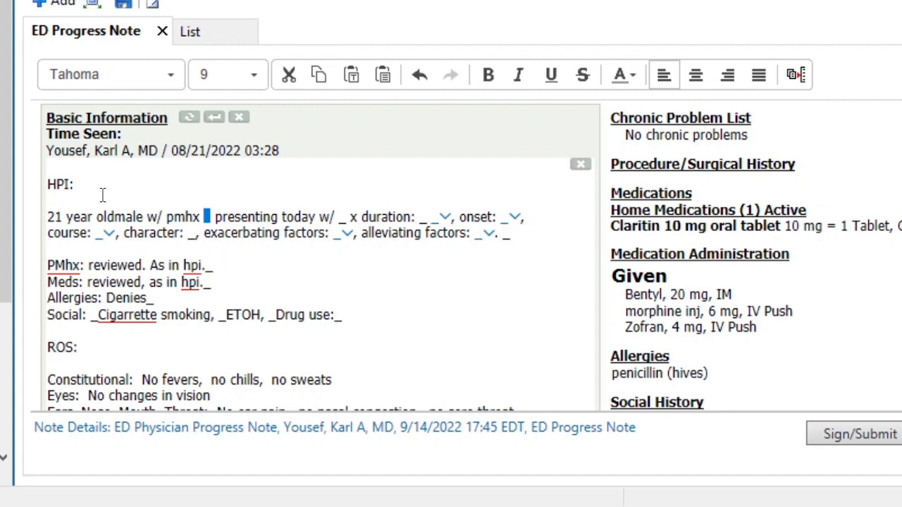
type("ABd")
key("BackSpace")
type("D")
key("BackSpace")
key("BackSpace")
key("BackSpace")
key("BackSpace")
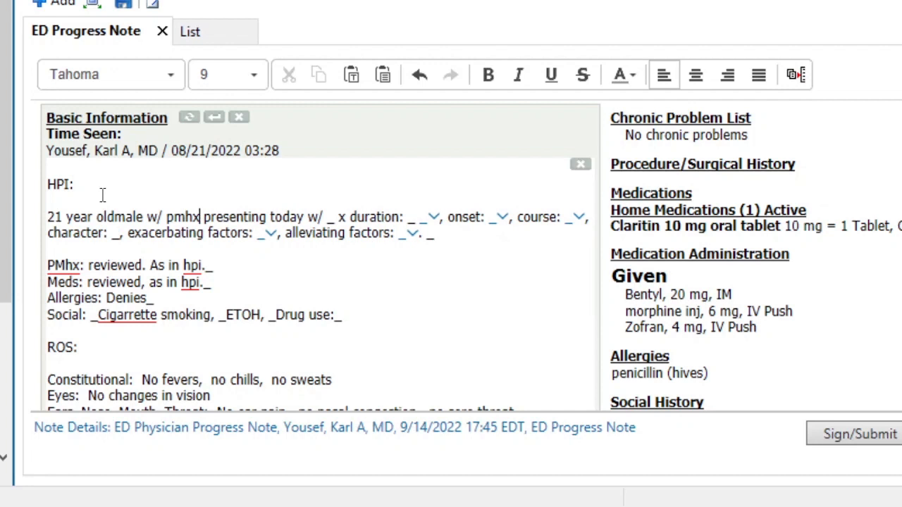
type("NONE, NO")
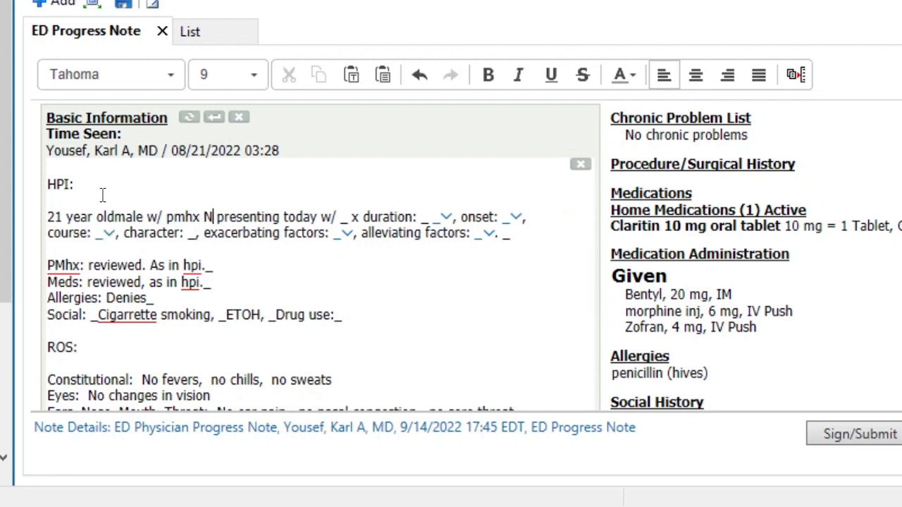
type("t taking med")
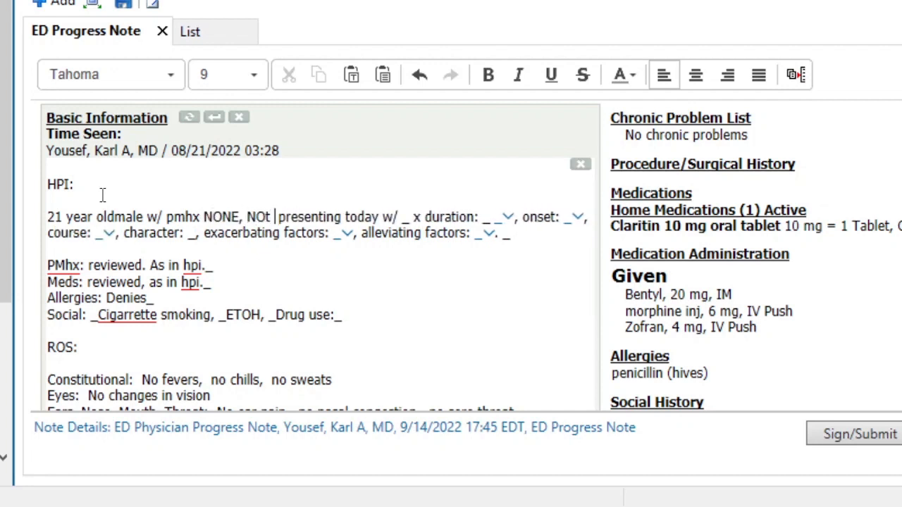
type("s")
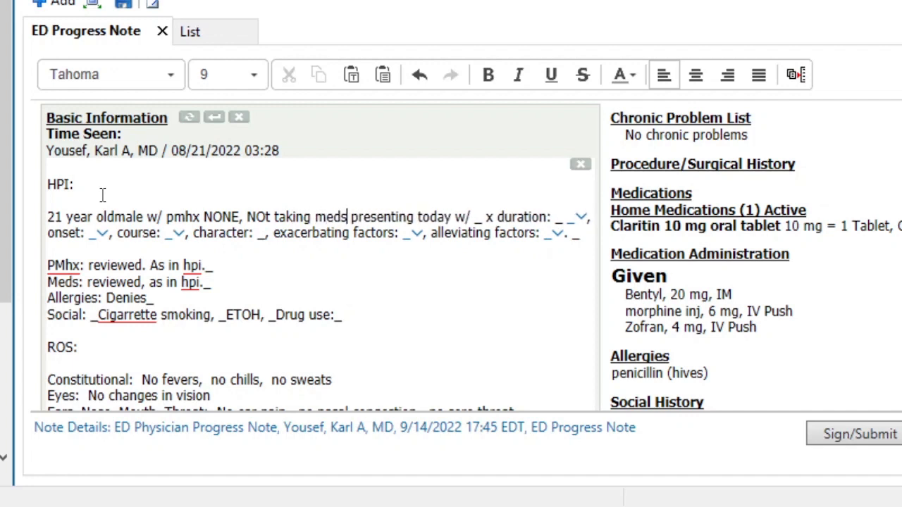
- Enter "abd pain" as the presenting complaint in the HPI and skip through the remaining placeholders to the PMhx line
key("F3")
type("abd pain")
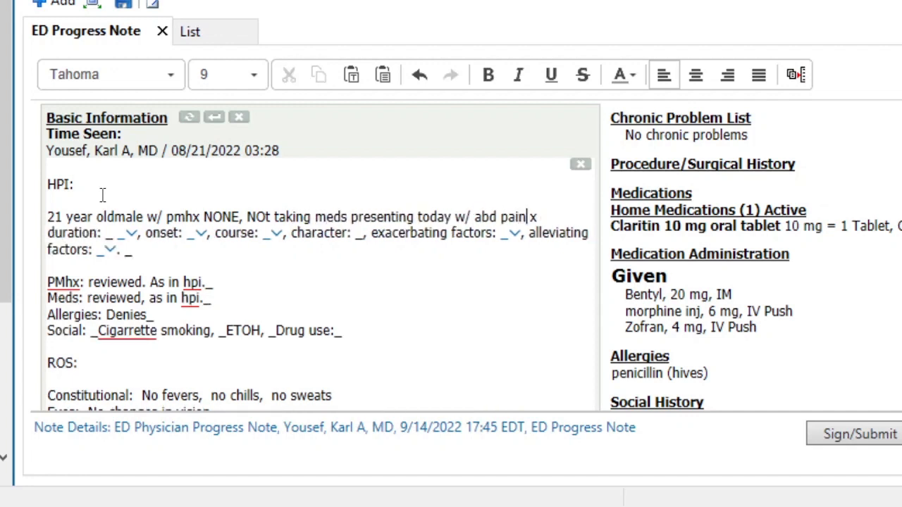
key("F3")
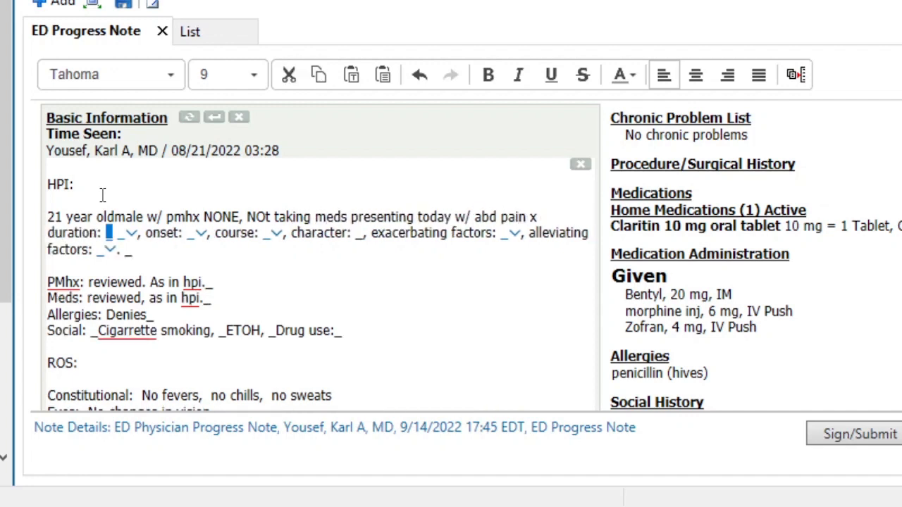
key("F3")
key("F3")
key("F3")
key("F3")
key("F3")
key("F3")
key("F3")
key("F3")
- Mark abdominal pain as positive in the ROS Gastrointestinal line by replacing "No" with "+"
scroll(102, 196, "down", 5)
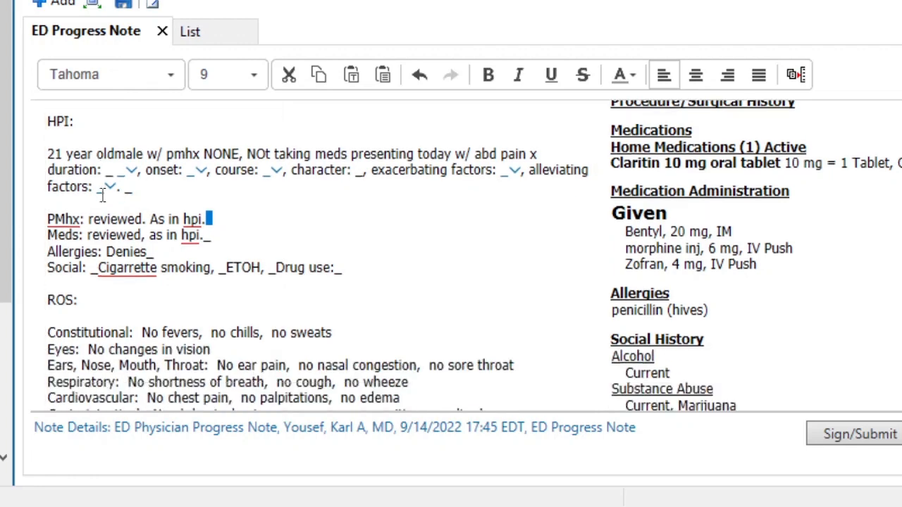
scroll(102, 197, "down", 7)
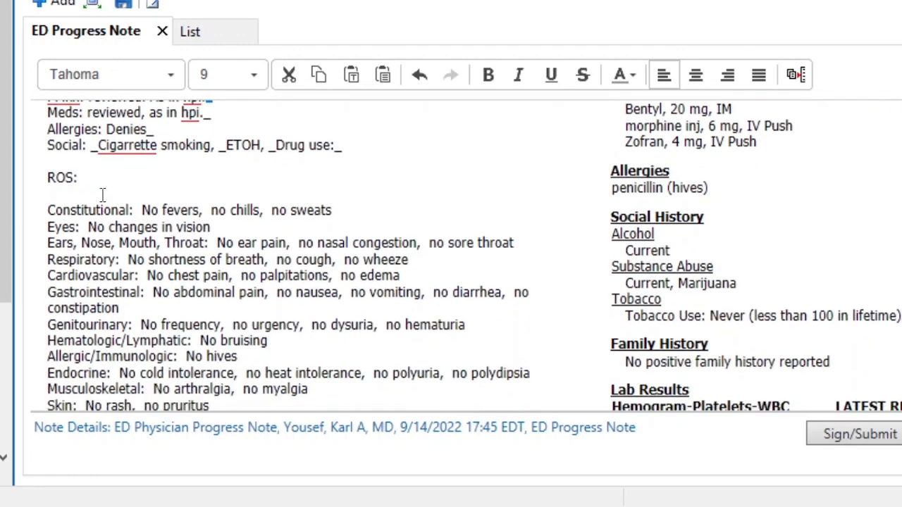
scroll(102, 197, "down", 2)
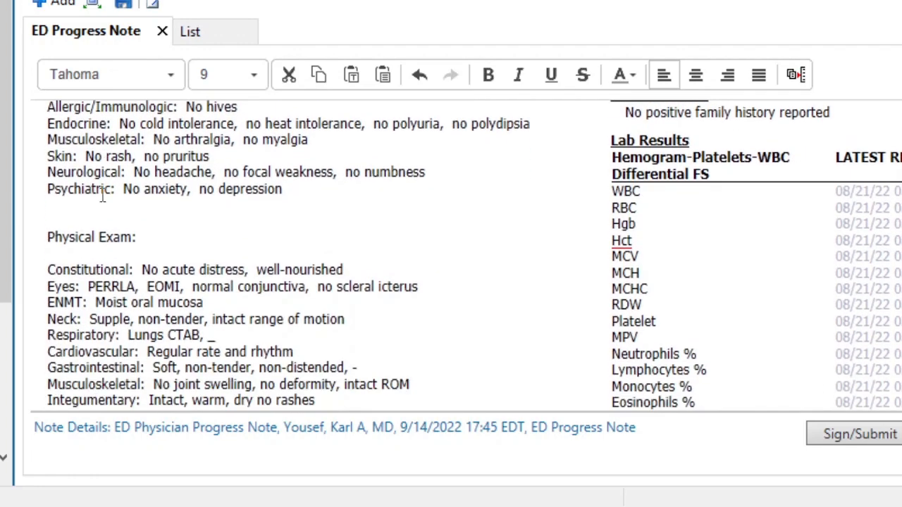
scroll(102, 197, "up", 5)
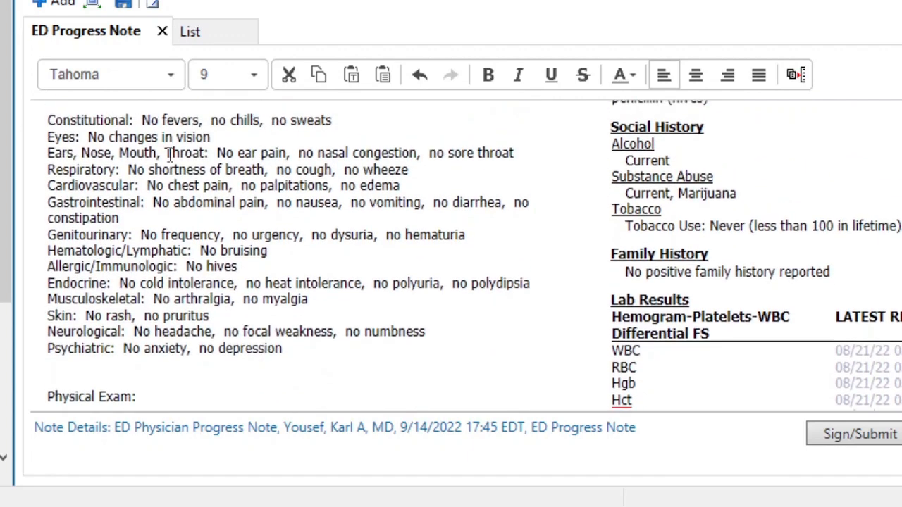
double_click(161, 203)
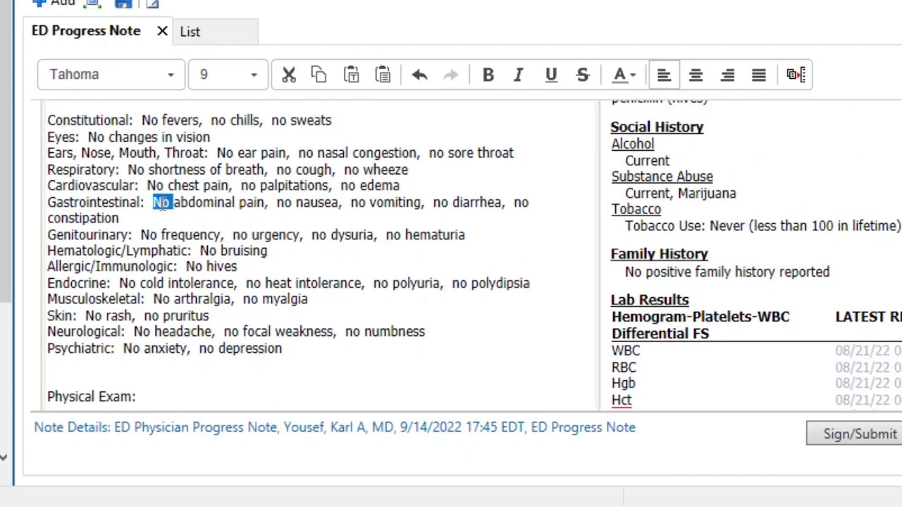
type("+")
- Remove "non-tender" from the Gastrointestinal line of the Physical Exam
scroll(189, 271, "down", 3)
scroll(189, 271, "down", 3)
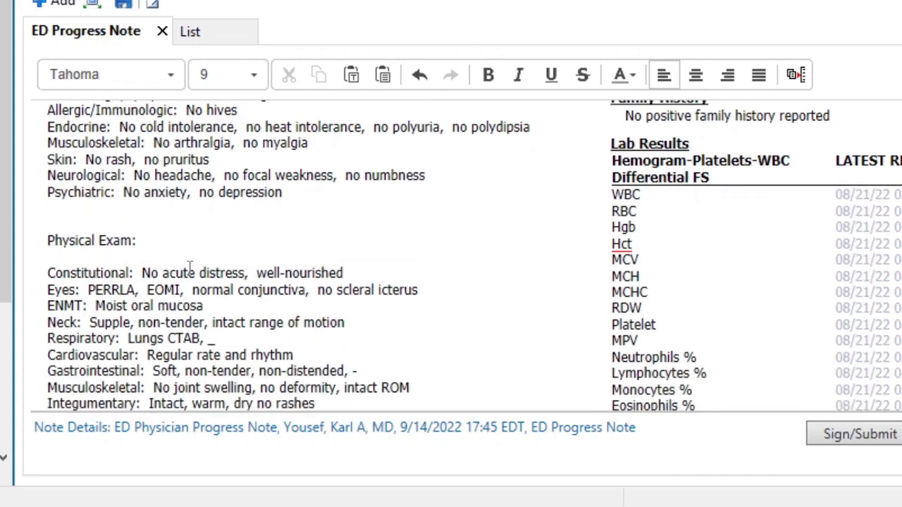
scroll(188, 272, "up", 4)
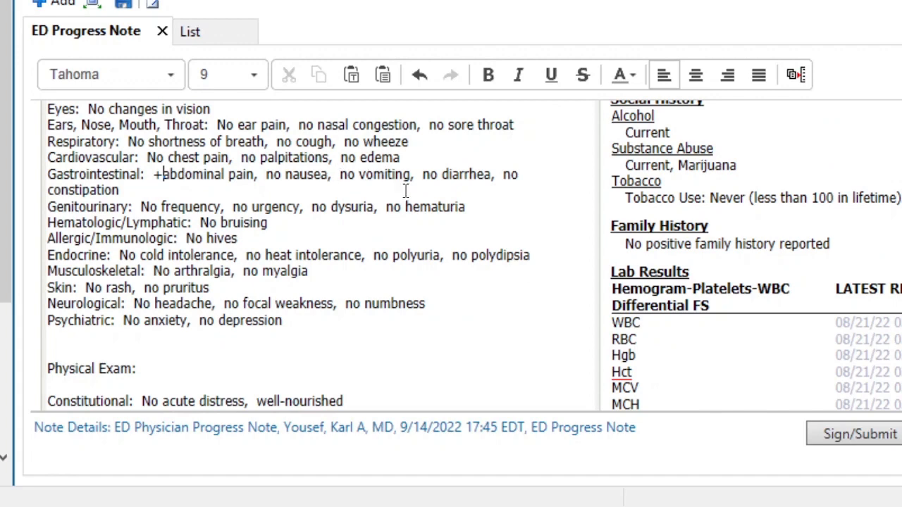
scroll(277, 280, "down", 5)
scroll(277, 280, "down", 2)
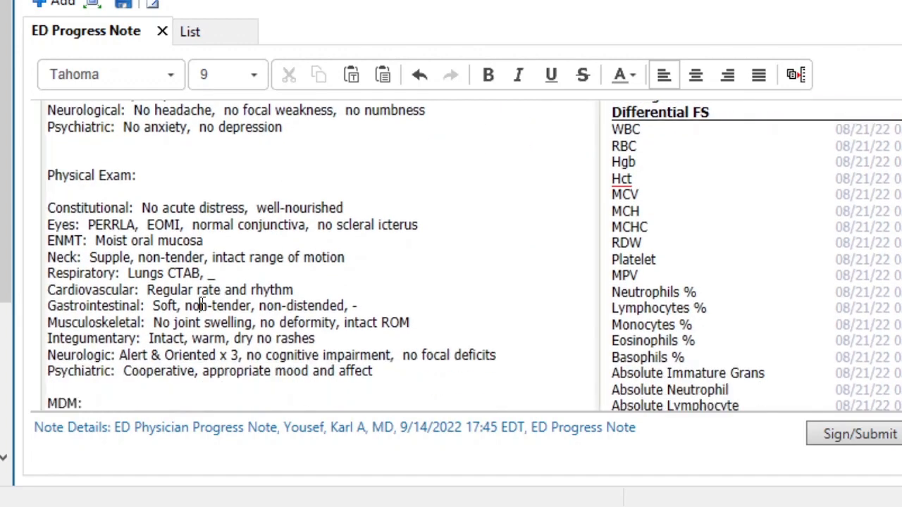
double_click(201, 305)
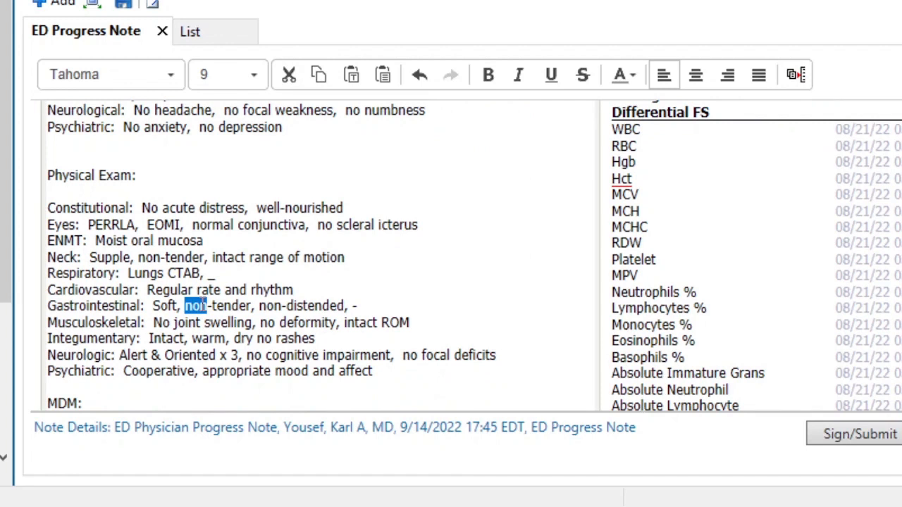
key("Delete")
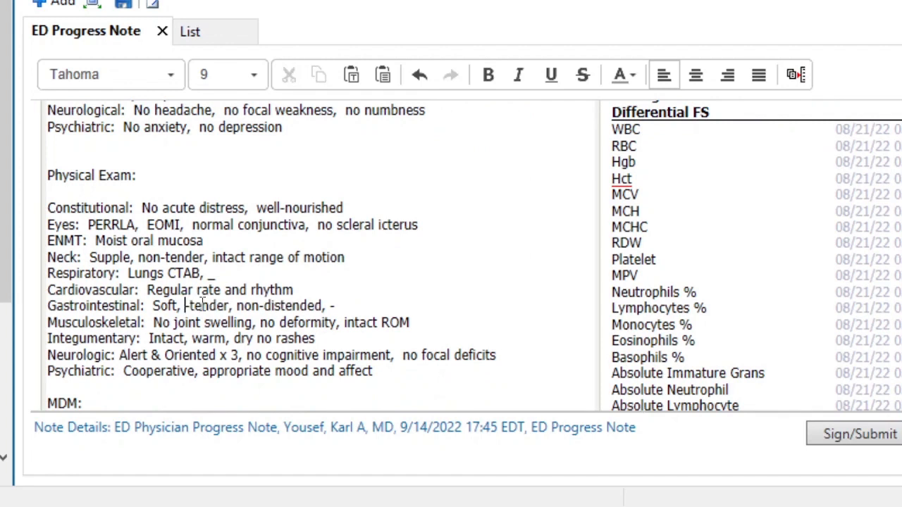
double_click(202, 303)
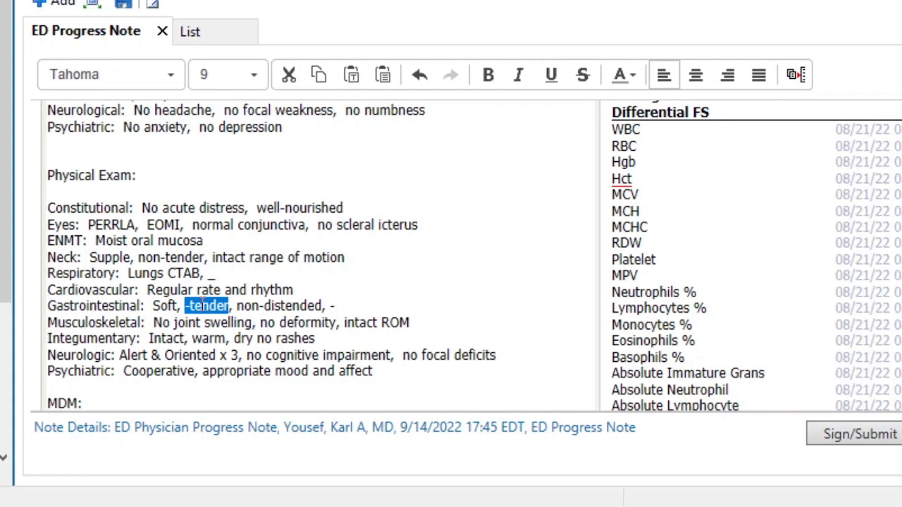
key("Delete")
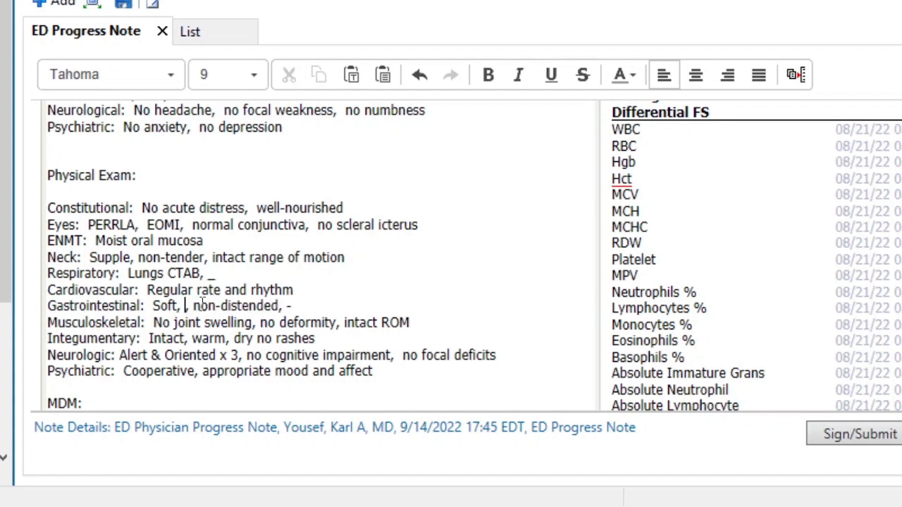
- Add "+Tender RLQ." before "Soft" in the Physical Exam's Gastrointestinal line
key("Left")
key("Left")
key("Left")
key("Left")
key("Left")
key("Left")
key("Left")
type("+Tender")
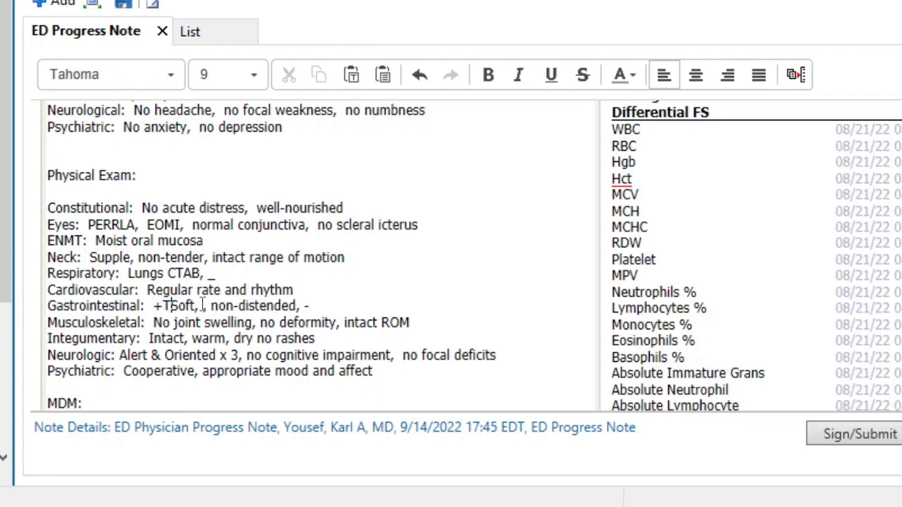
type(" RLQ:")
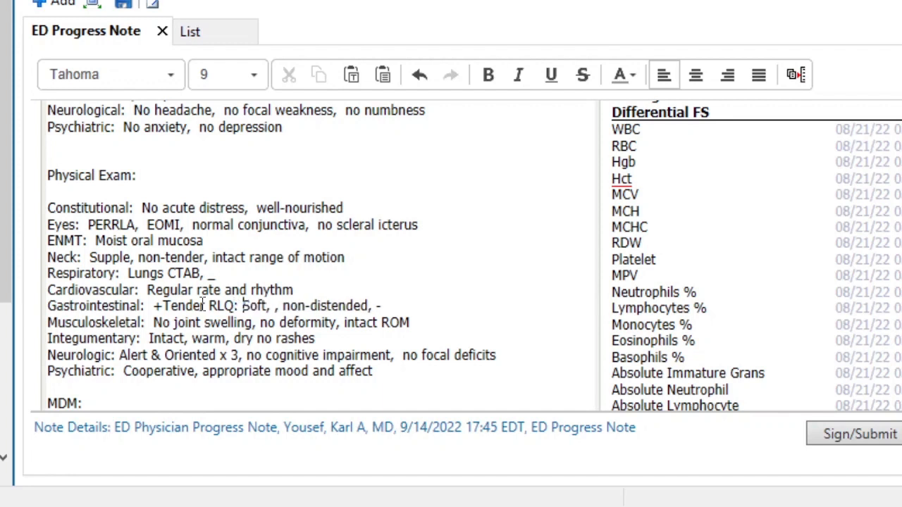
key("BackSpace")
key("BackSpace")
type(".")
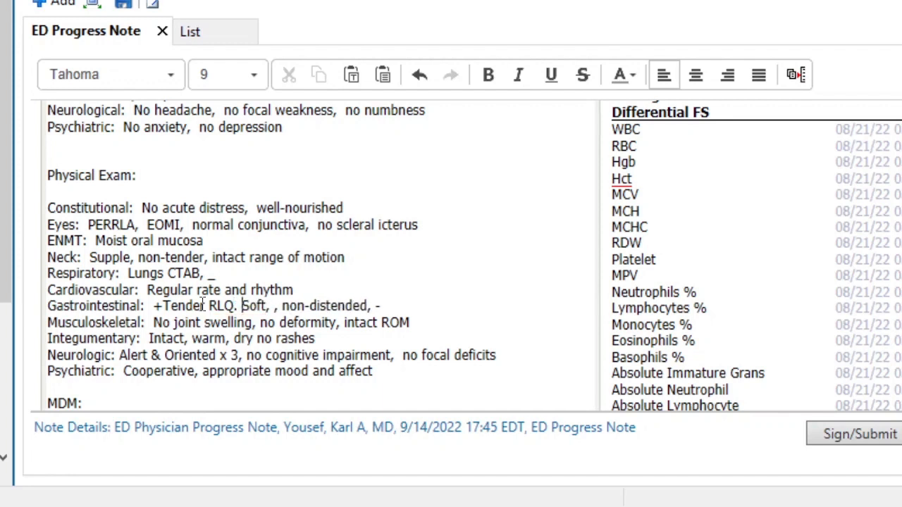
left_click(184, 305)
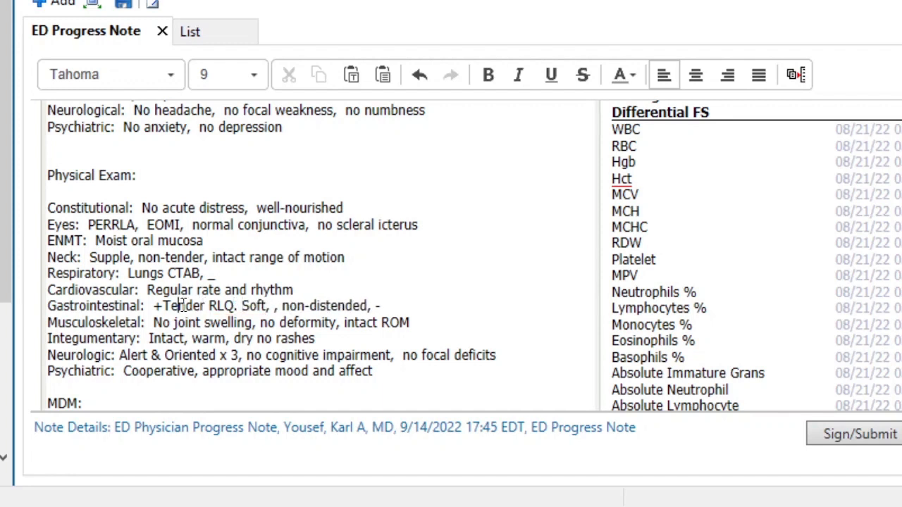